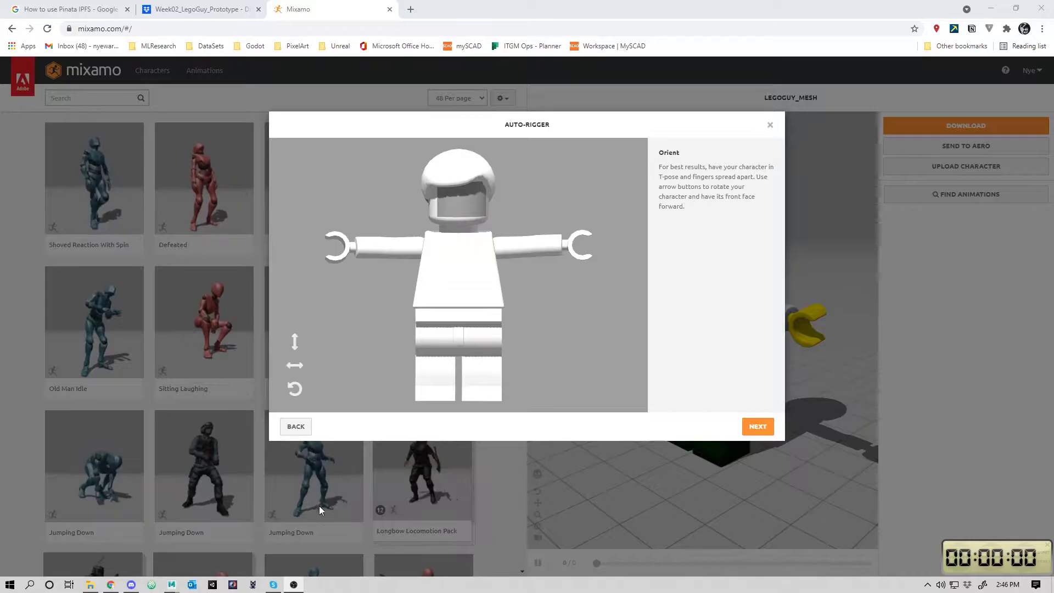
Step: Switch to Maya, examine the Character2 mesh from several angles in shaded and wireframe display, and return to Mixamo
left_click(170, 568)
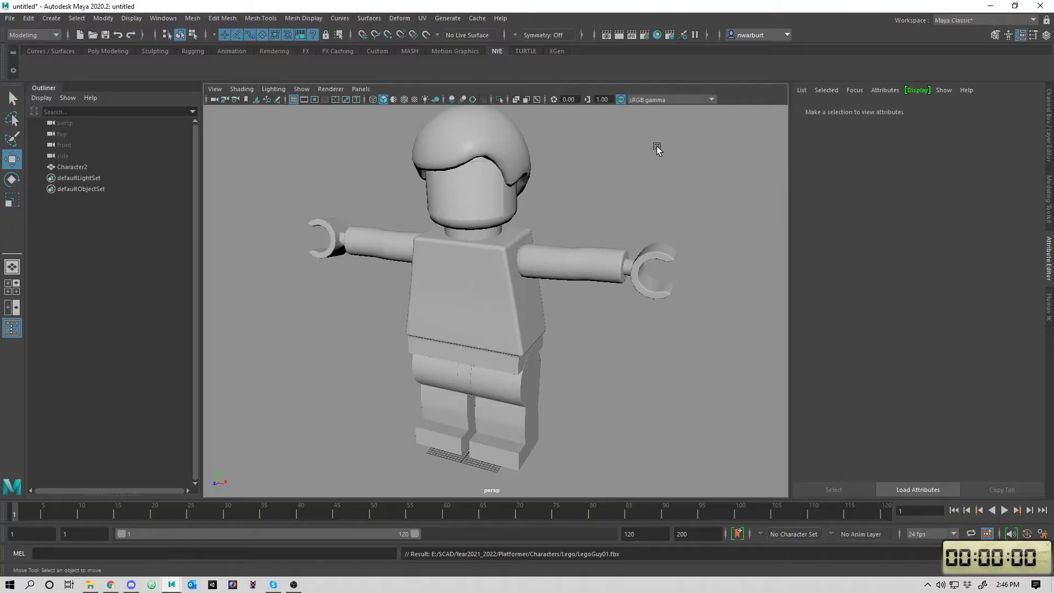
left_click_drag(516, 463, 716, 347, "alt")
left_click_drag(604, 339, 477, 189, "alt")
left_click(75, 167)
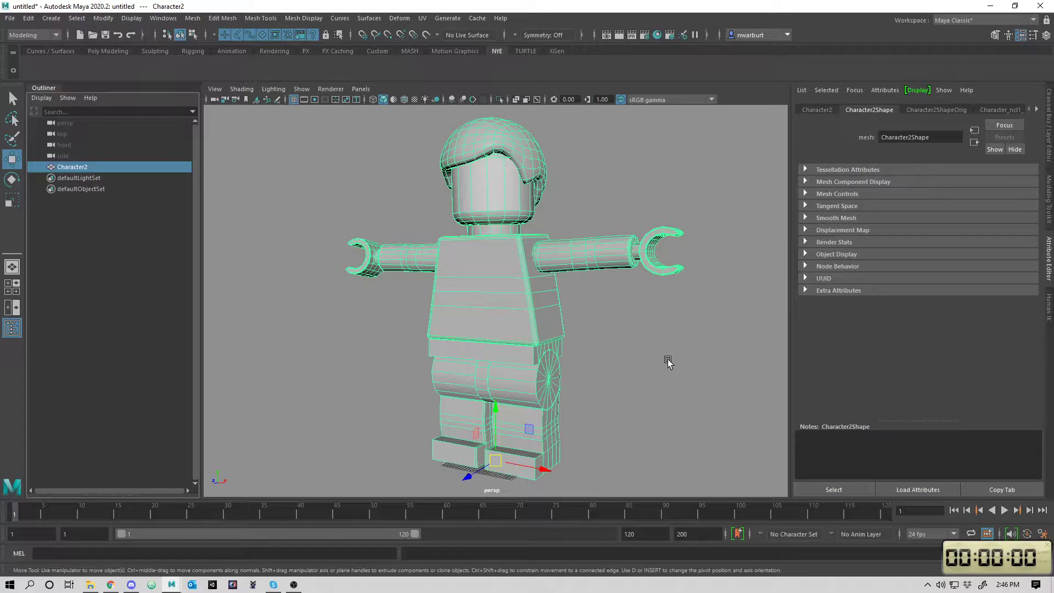
left_click_drag(667, 360, 675, 350, "alt")
mouse_move(675, 349)
middle_mouse_down("alt")
mouse_move(669, 332)
mouse_move(685, 359)
middle_mouse_up("alt")
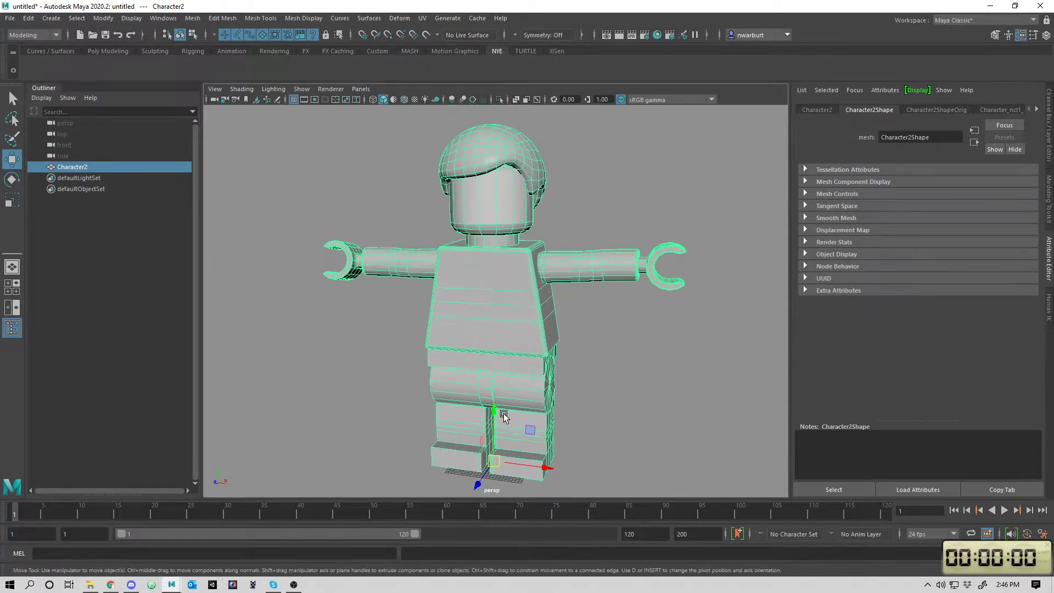
middle_click_drag(622, 345, 621, 336, "alt")
left_click_drag(452, 356, 633, 395, "alt")
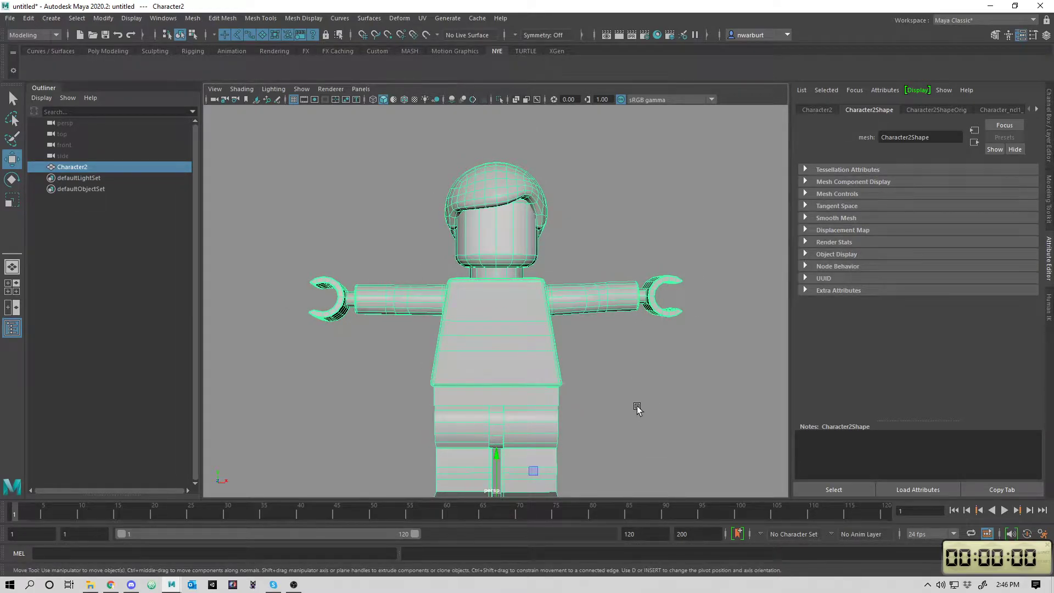
key("4")
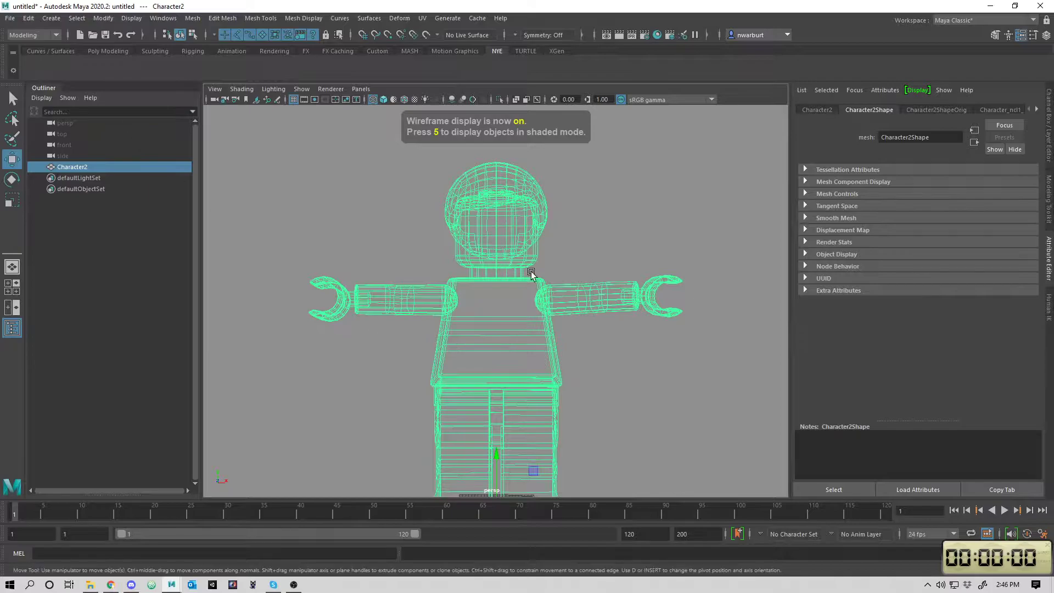
left_click_drag(700, 426, 632, 346, "alt")
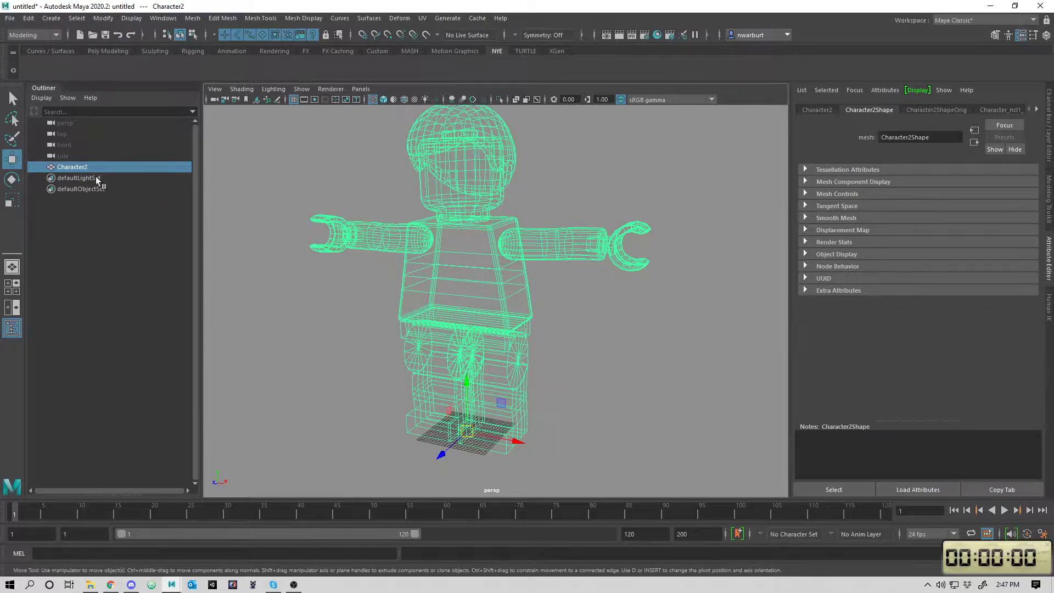
left_click_drag(677, 328, 618, 394, "alt")
left_click_drag(598, 352, 603, 295, "alt")
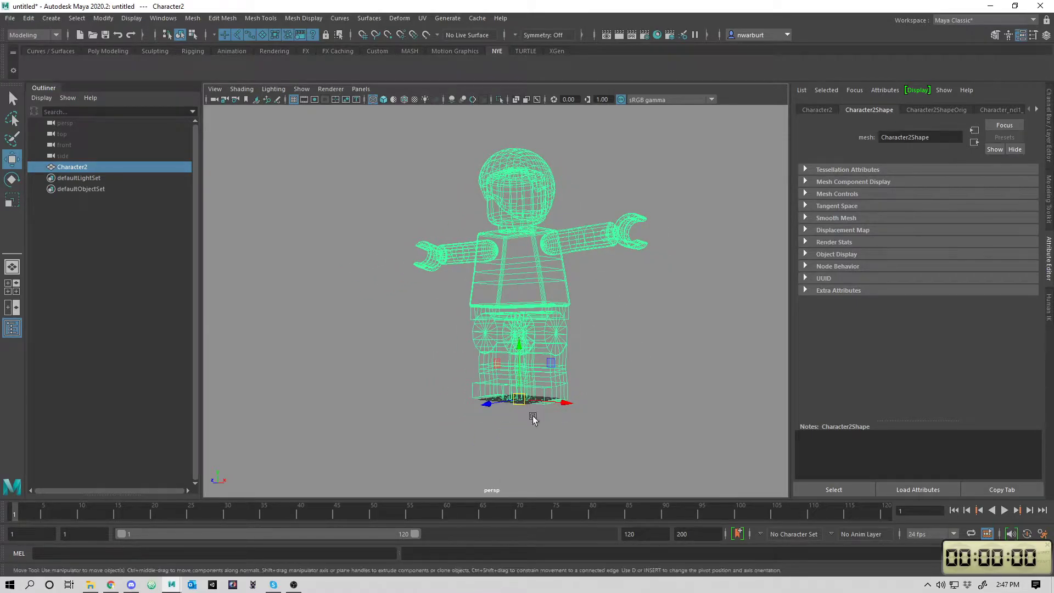
left_click(992, 6)
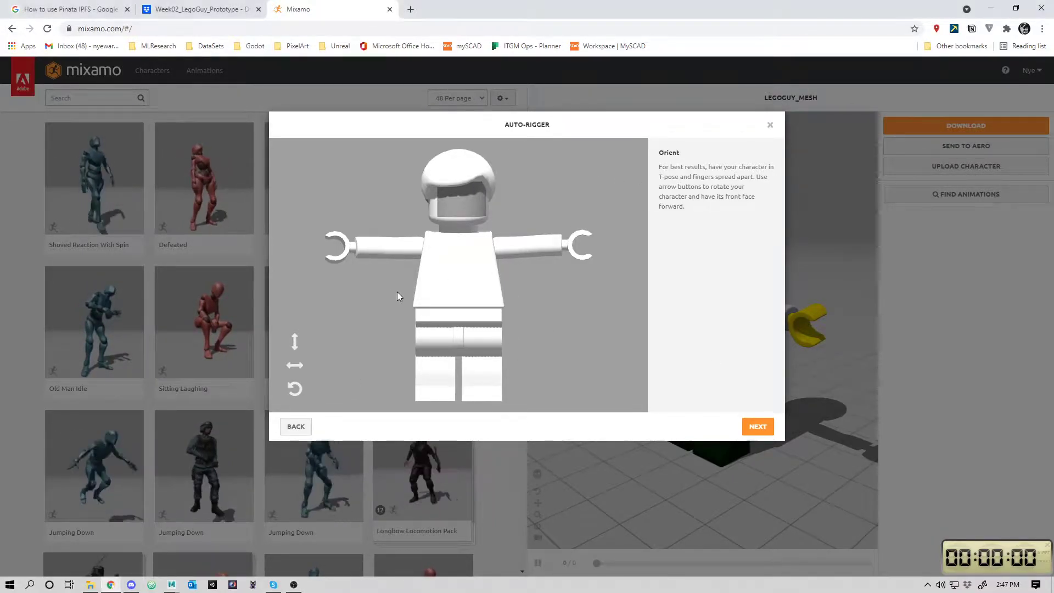
Step: Rotate the character through a full turn about the Z-axis so it stands upright, and proceed to marker placement
left_click(294, 389)
left_click(295, 388)
left_click(294, 388)
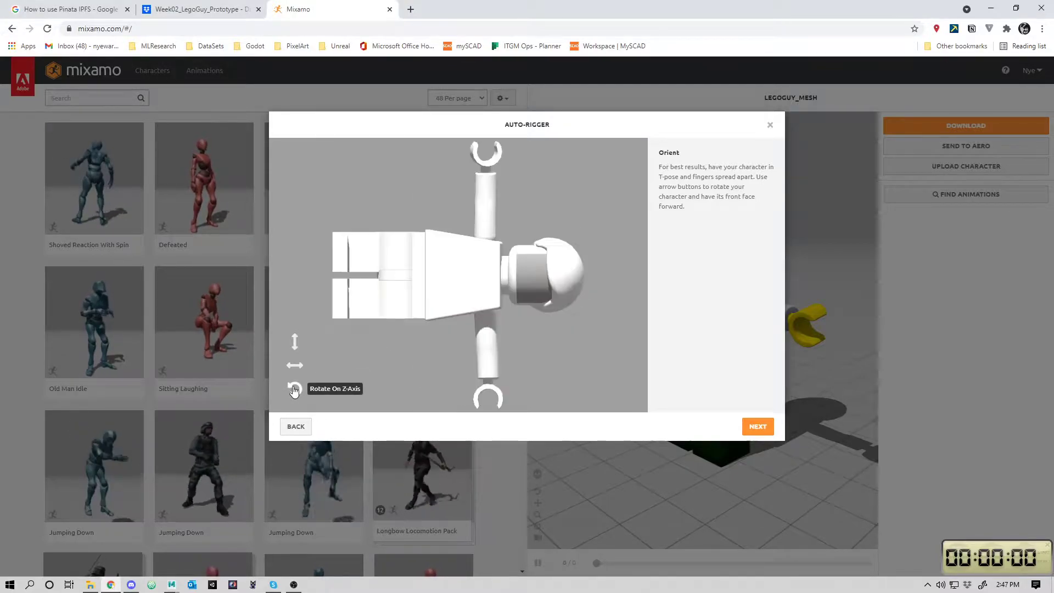
left_click(295, 389)
left_click(751, 433)
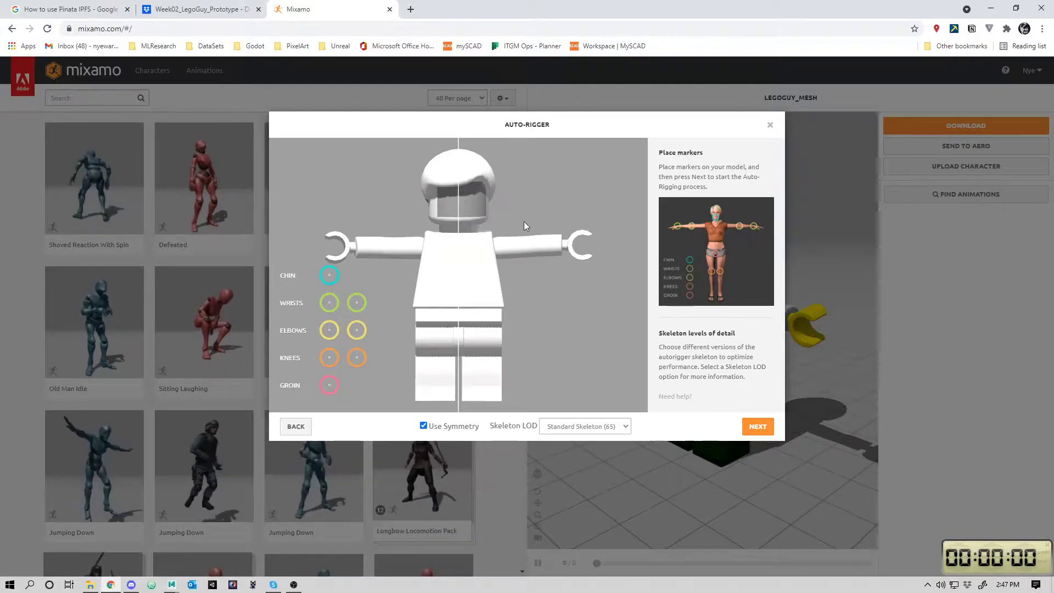
Step: Place the chin, wrist, elbow, knee and groin markers on the character using symmetry
mouse_move(331, 275)
left_mouse_down()
mouse_move(423, 261)
mouse_move(458, 219)
left_mouse_up()
left_click_drag(329, 303, 352, 245)
left_click_drag(329, 332, 388, 247)
left_click_drag(329, 361, 438, 378)
mouse_move(330, 384)
left_mouse_down()
mouse_move(436, 328)
mouse_move(459, 337)
left_mouse_up()
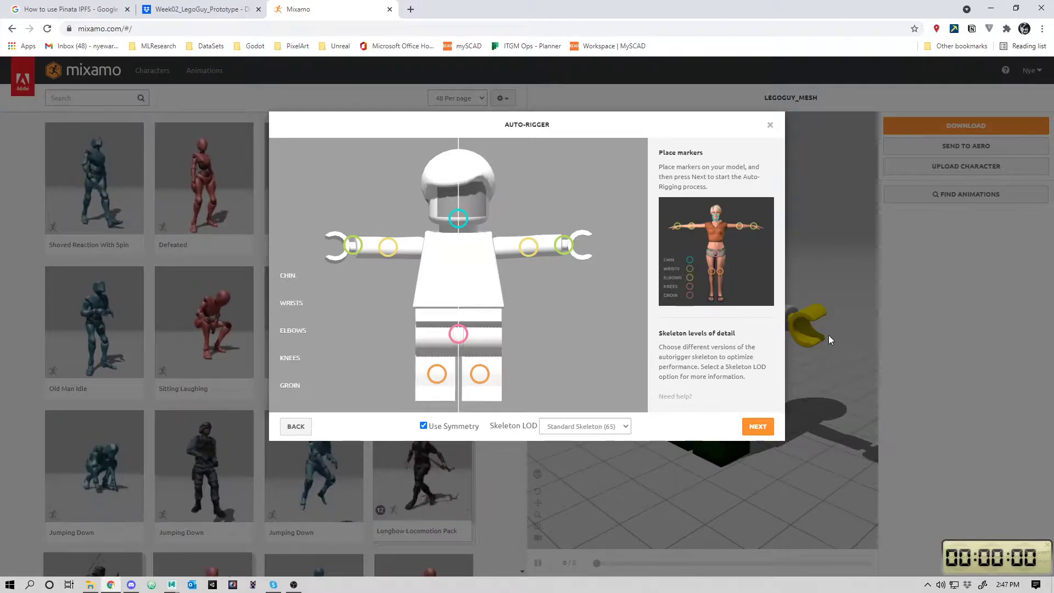
Step: Set the skeleton level of detail to No Fingers (25) and close the auto-rigger without starting the rigging
left_click(578, 427)
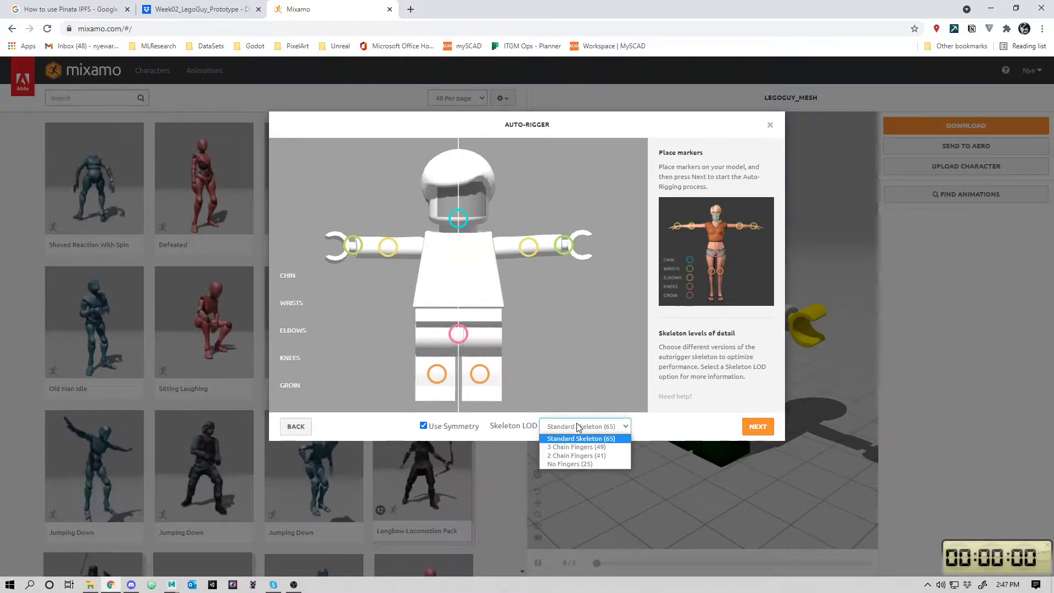
left_click(570, 464)
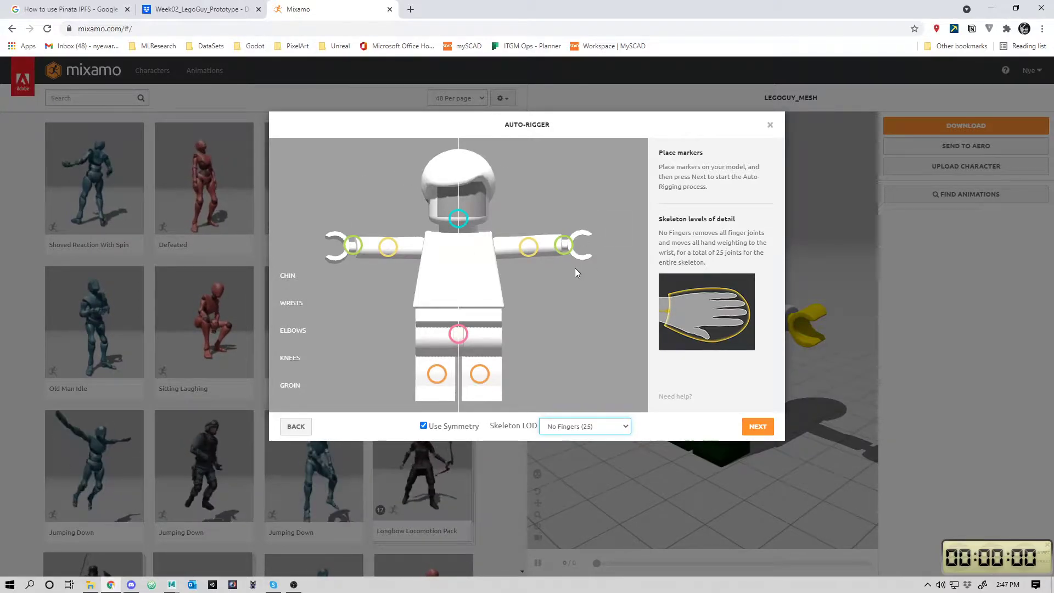
left_click(770, 130)
Step: Examine the textured LegoGuy_Mesh character from different angles and view the library of characters
left_click_drag(655, 421, 805, 432)
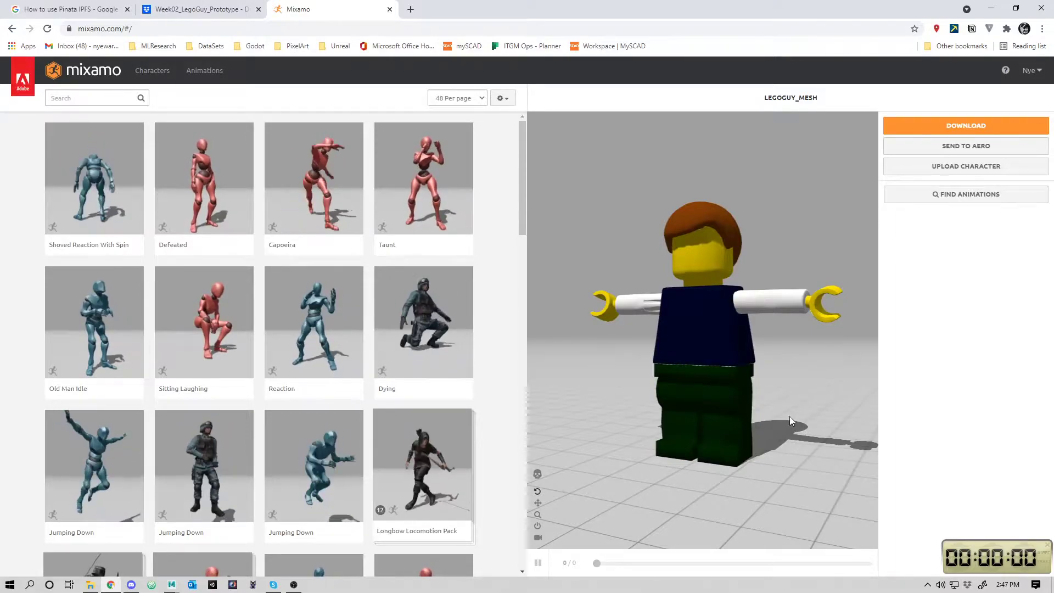
left_click_drag(802, 380, 785, 432)
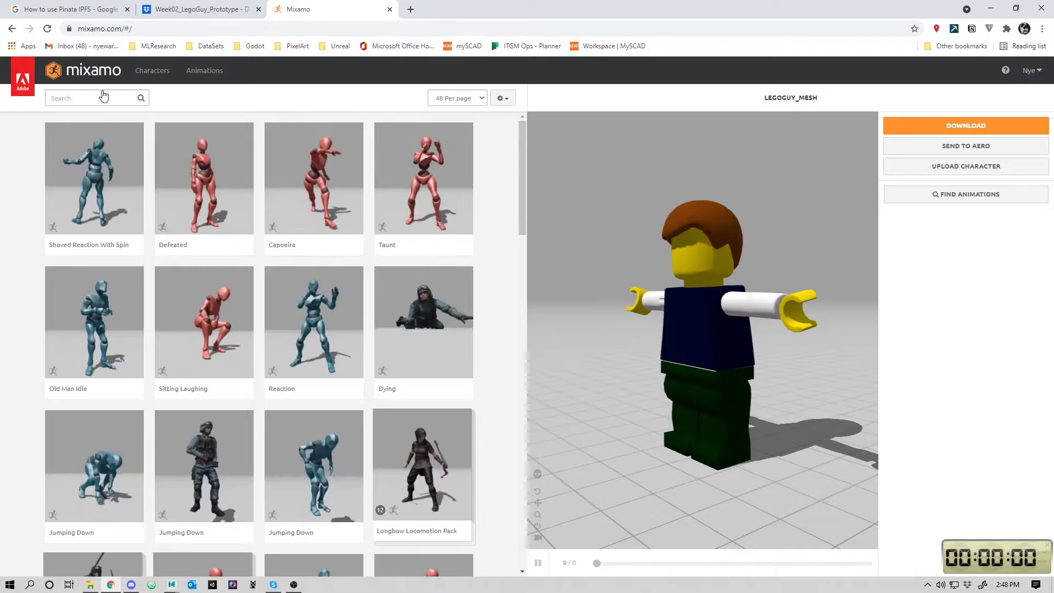
left_click(154, 72)
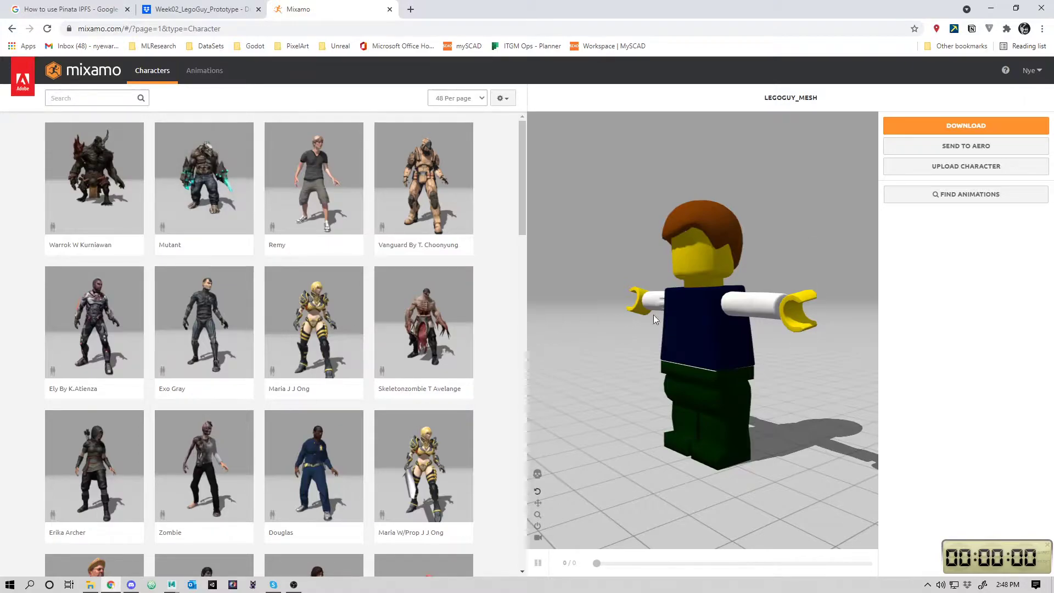
Step: Download the LegoGuy_Mesh character as FBX Binary in T-pose, check the file in 3D Viewer, and close the viewer
left_click(979, 125)
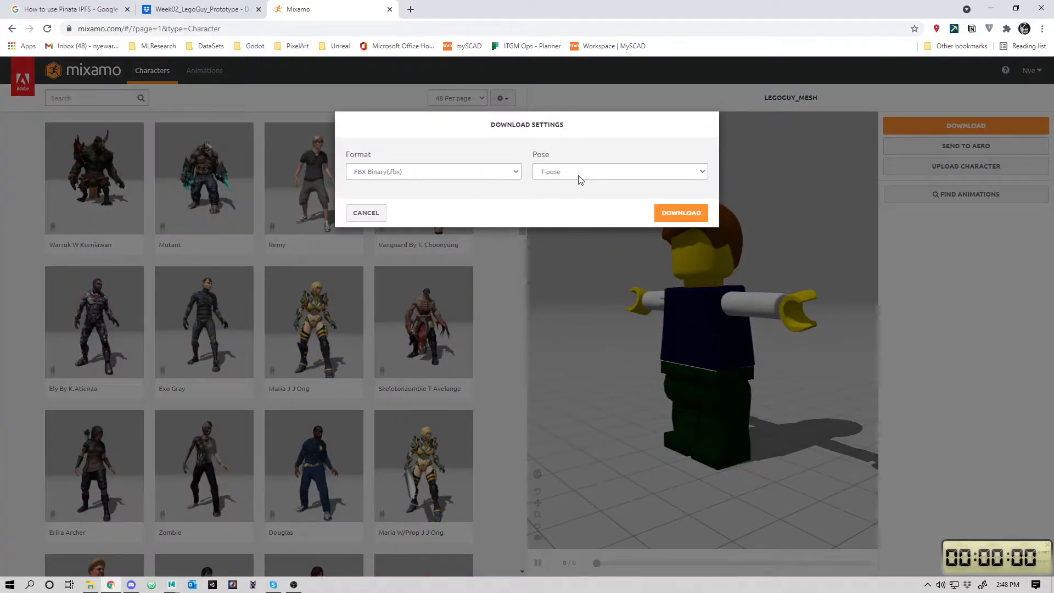
left_click(686, 214)
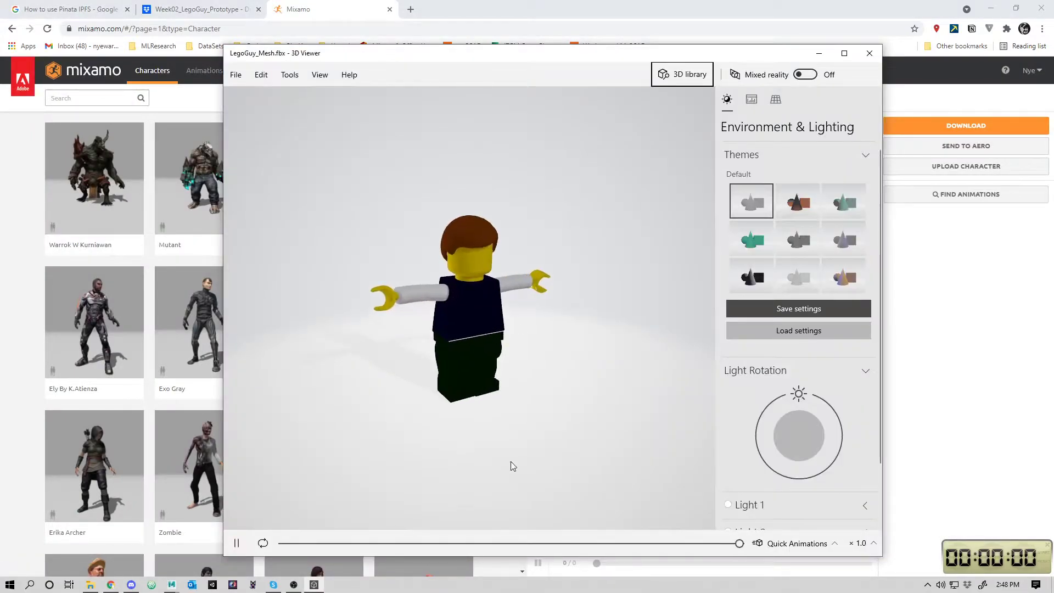
left_click_drag(511, 467, 473, 236)
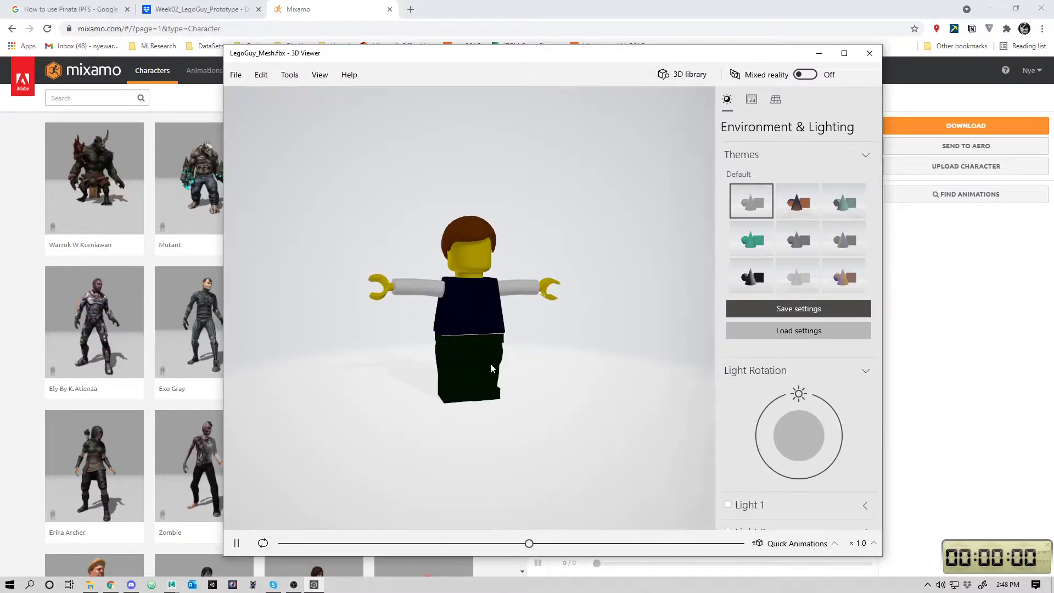
left_click(870, 53)
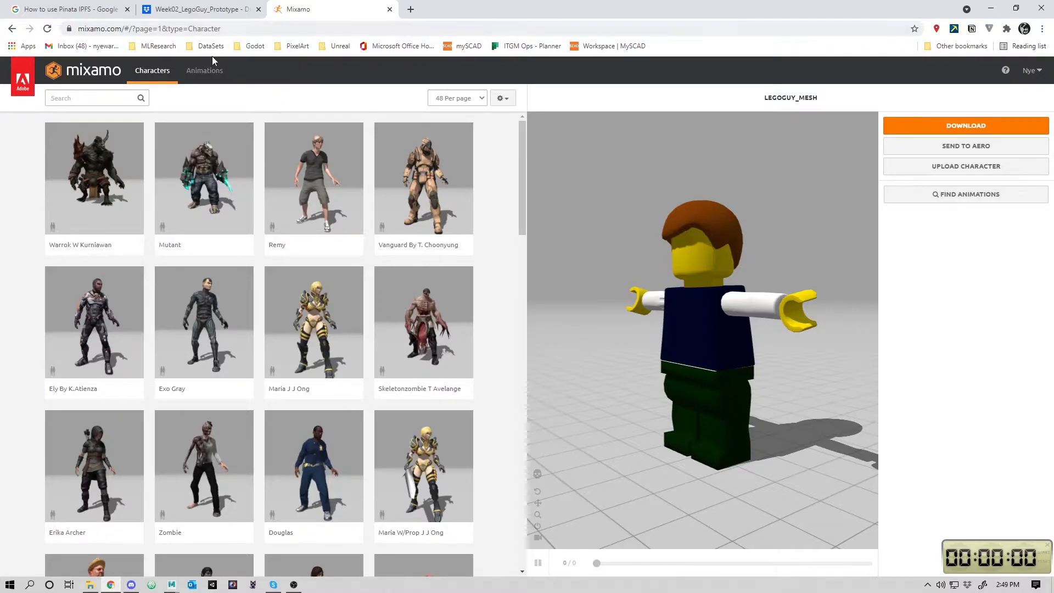
Step: Search the animation library for "idle" and apply the Breathing Idle animation to the LEGO character
left_click(212, 72)
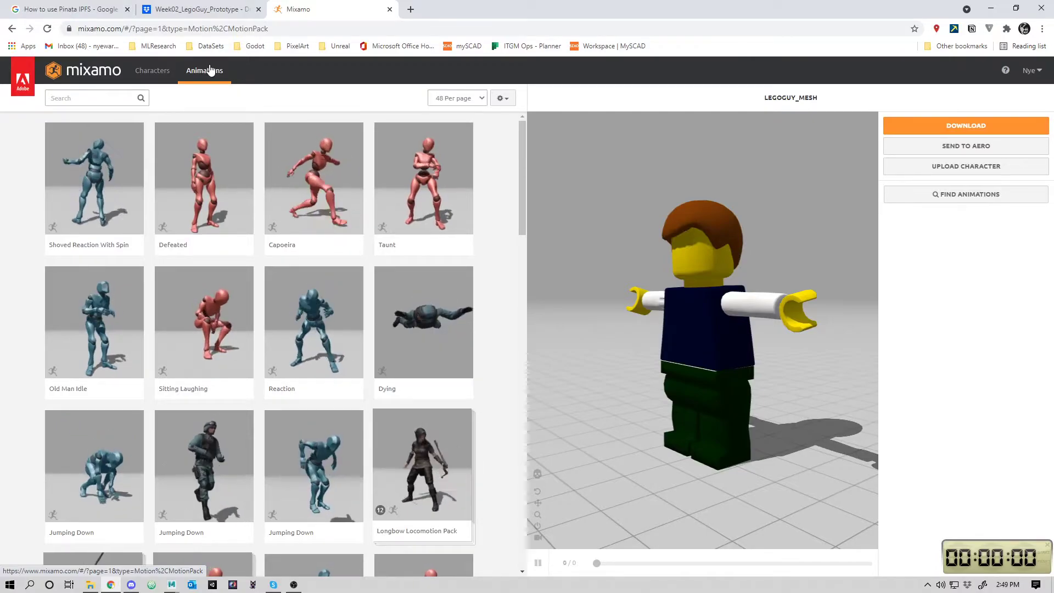
left_click(84, 96)
type("idle")
key("Return")
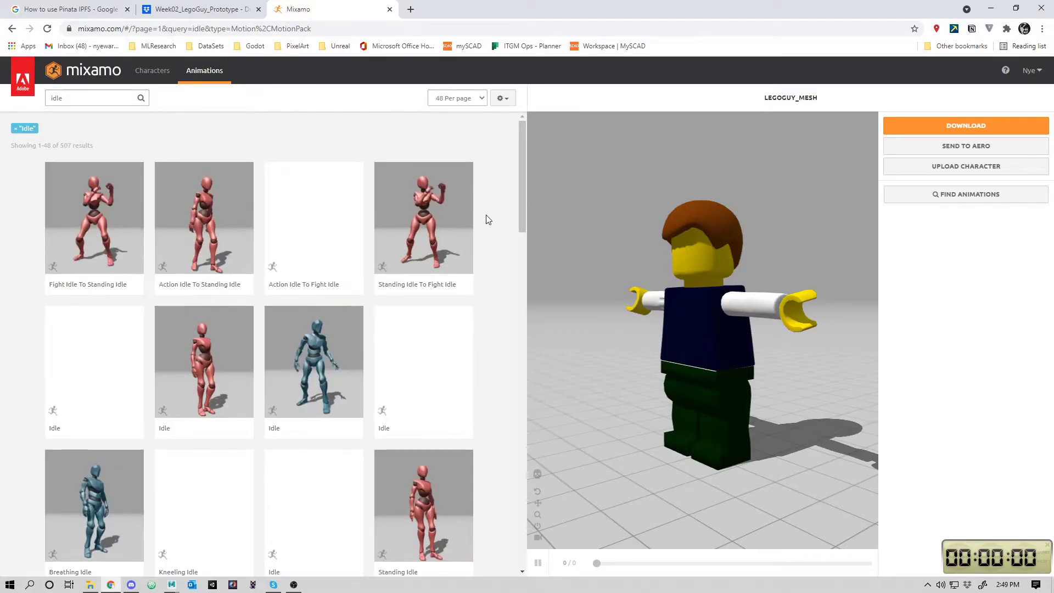
left_click_drag(524, 216, 525, 266)
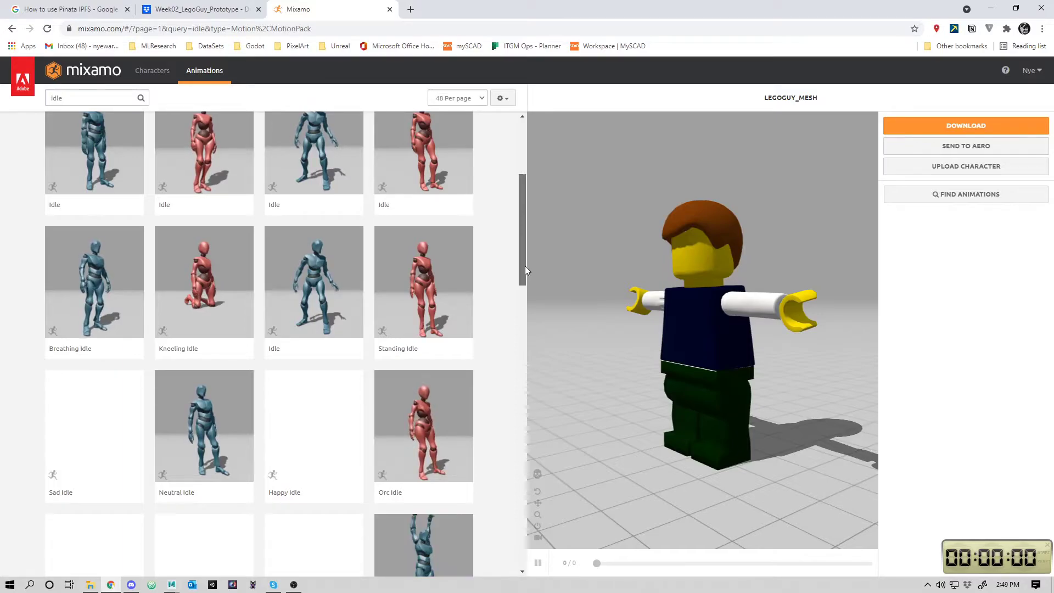
left_click(85, 282)
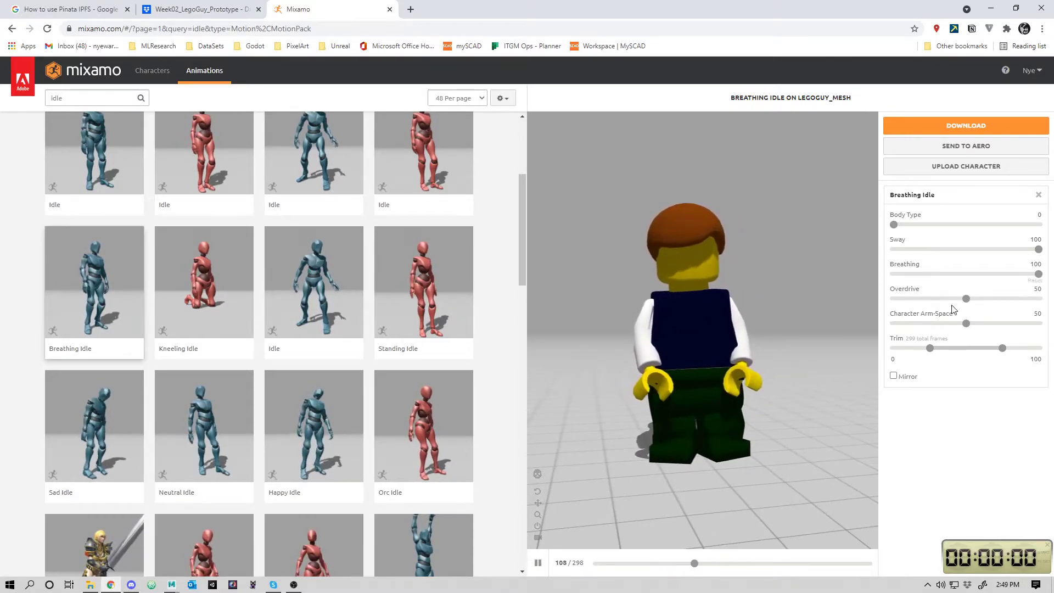
Step: Set the Breathing Idle animation's Character Arm-Space to 74 and Sway to 82, checking the pose from several sides
left_click_drag(966, 323, 1001, 326)
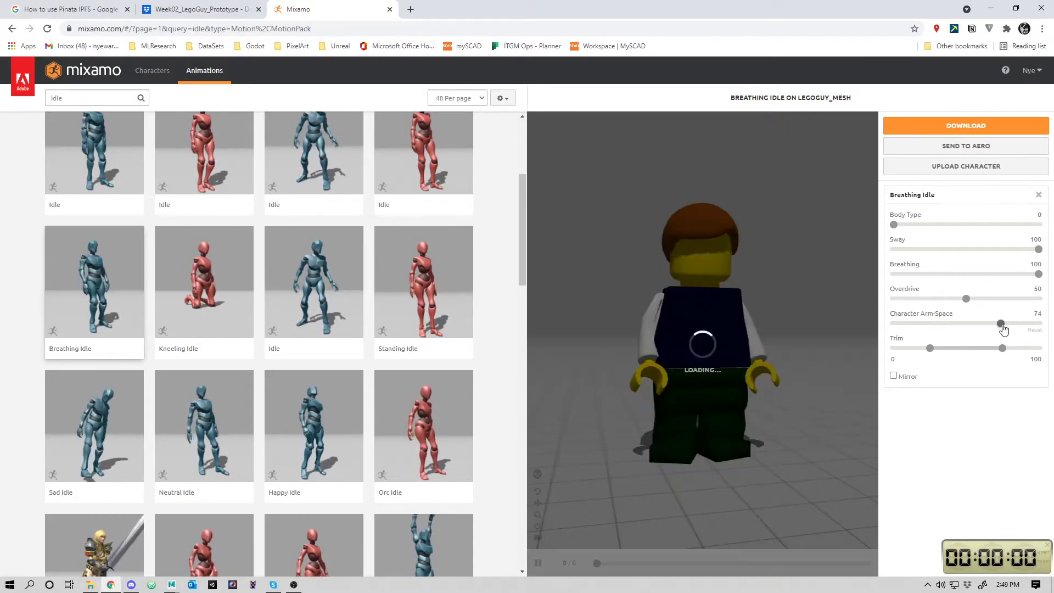
left_click_drag(737, 479, 571, 460)
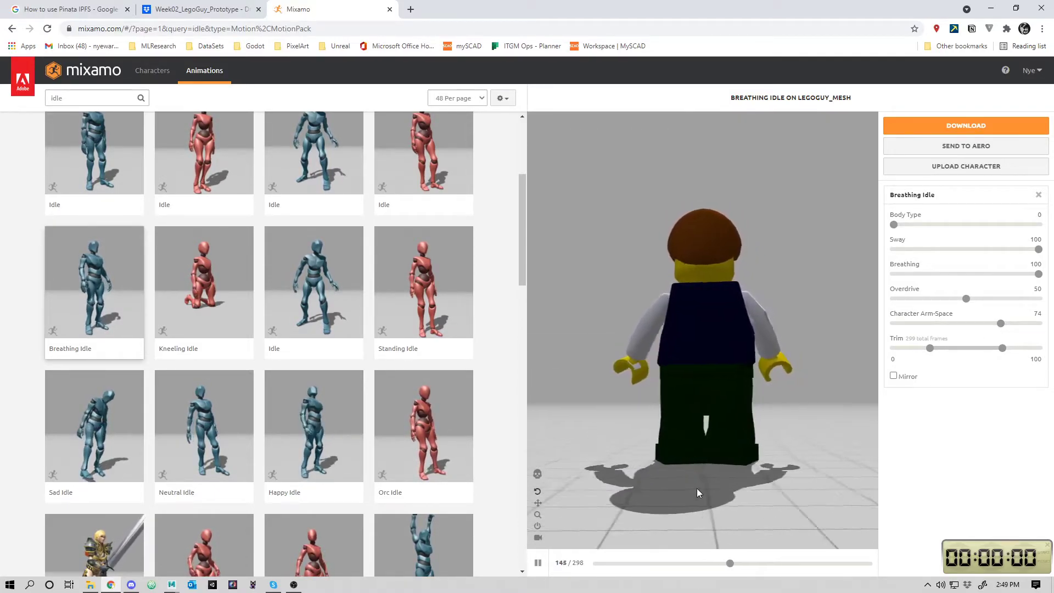
left_click_drag(683, 489, 799, 482)
left_click_drag(749, 454, 686, 423)
left_click_drag(808, 431, 815, 404)
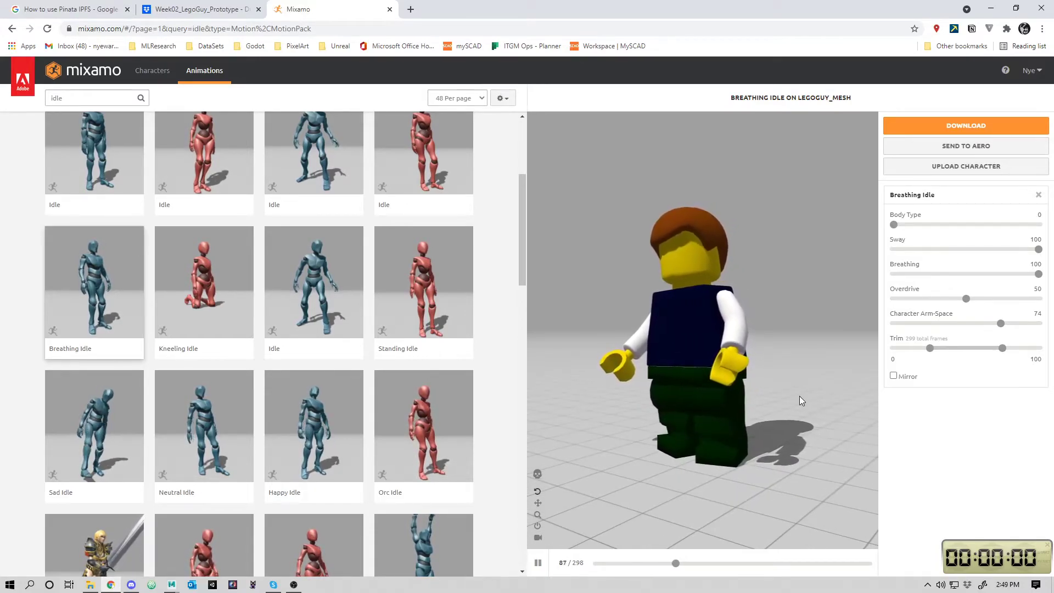
left_click_drag(1038, 249, 1013, 249)
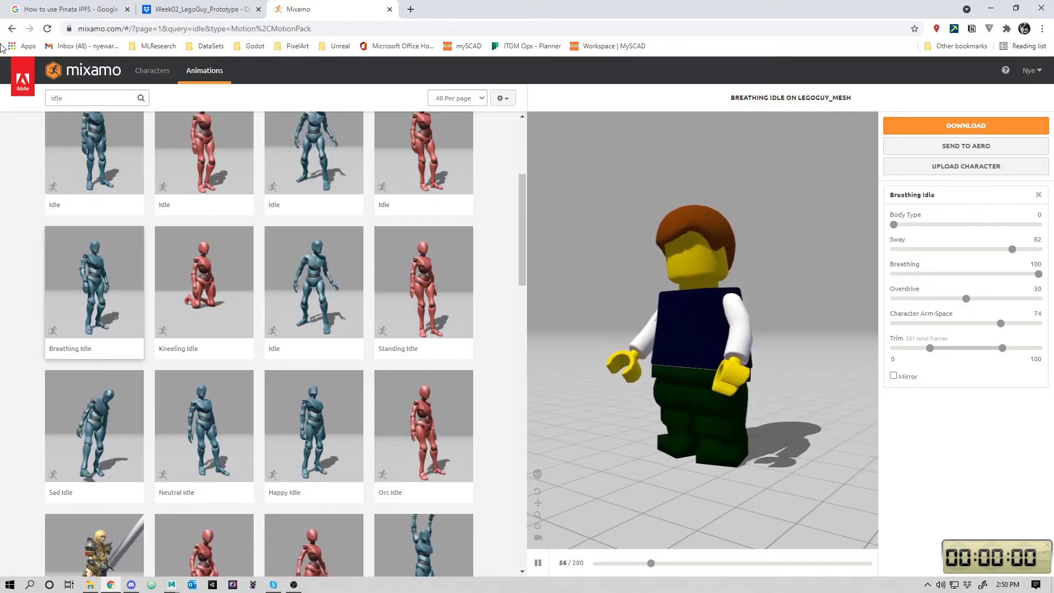
Step: Search the animations for "run" and apply Fast Run to the character, in place and with Overdrive at 16
left_click(83, 101)
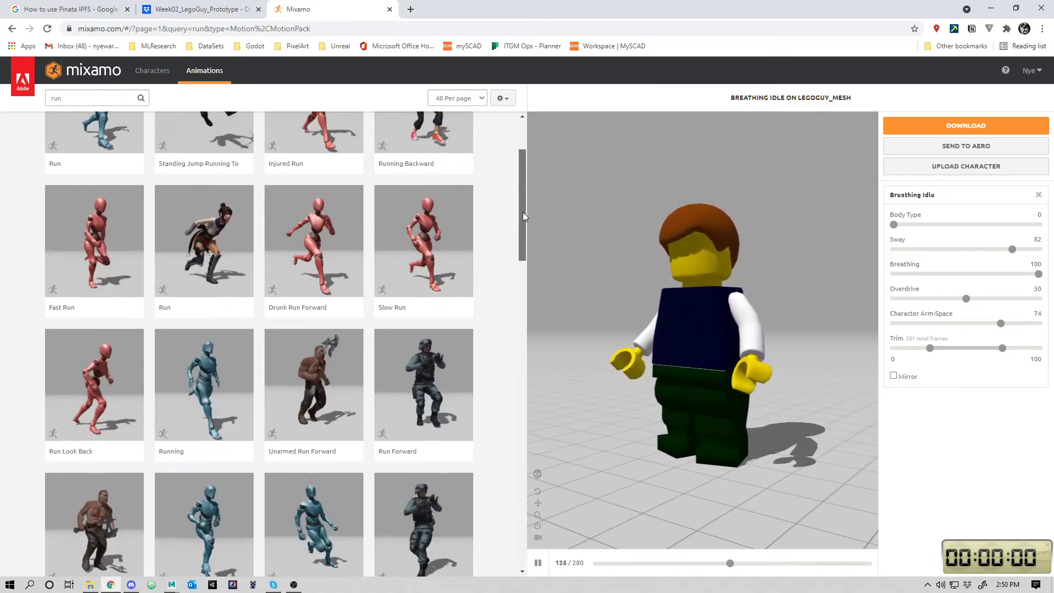
scroll(536, 192, "down", 3)
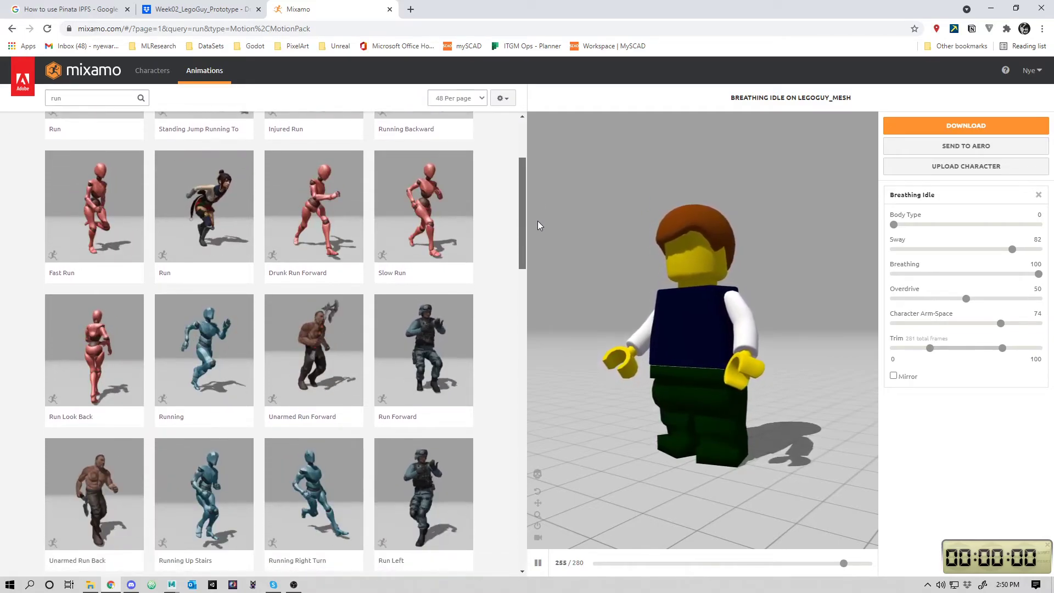
left_click(118, 200)
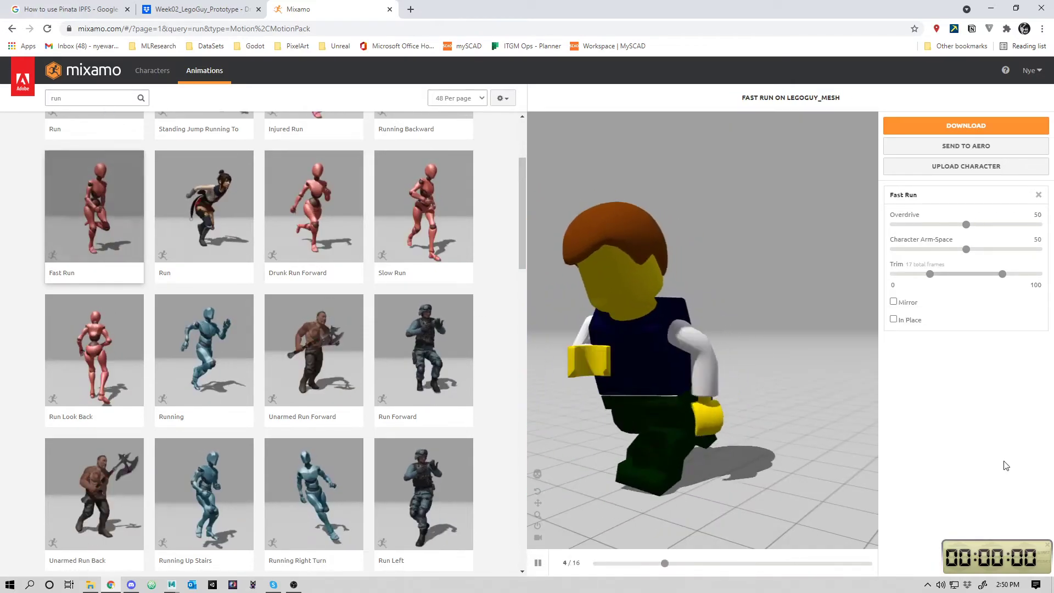
left_click(909, 321)
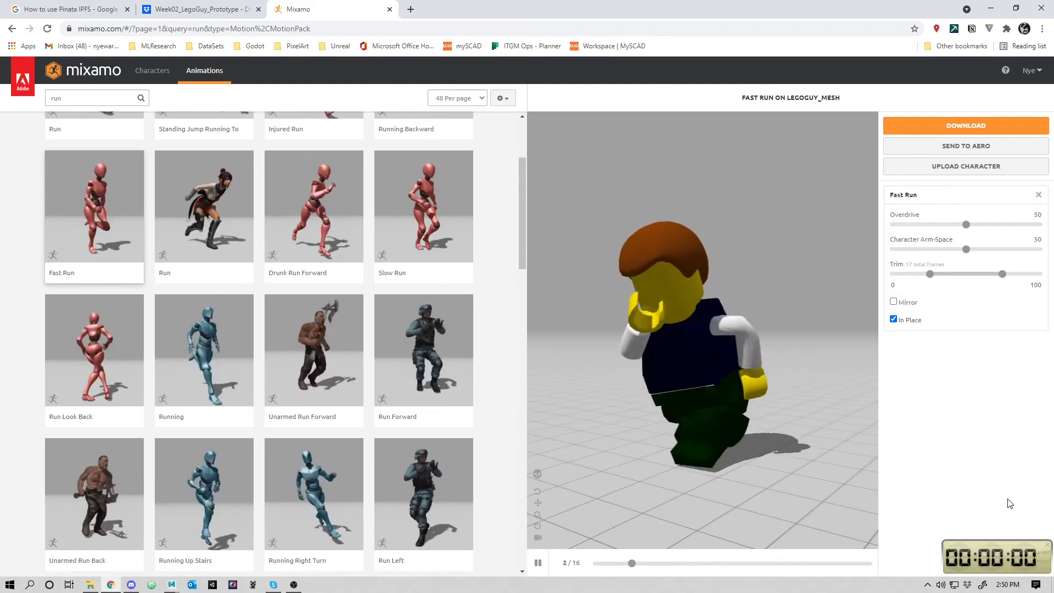
left_click_drag(966, 225, 918, 225)
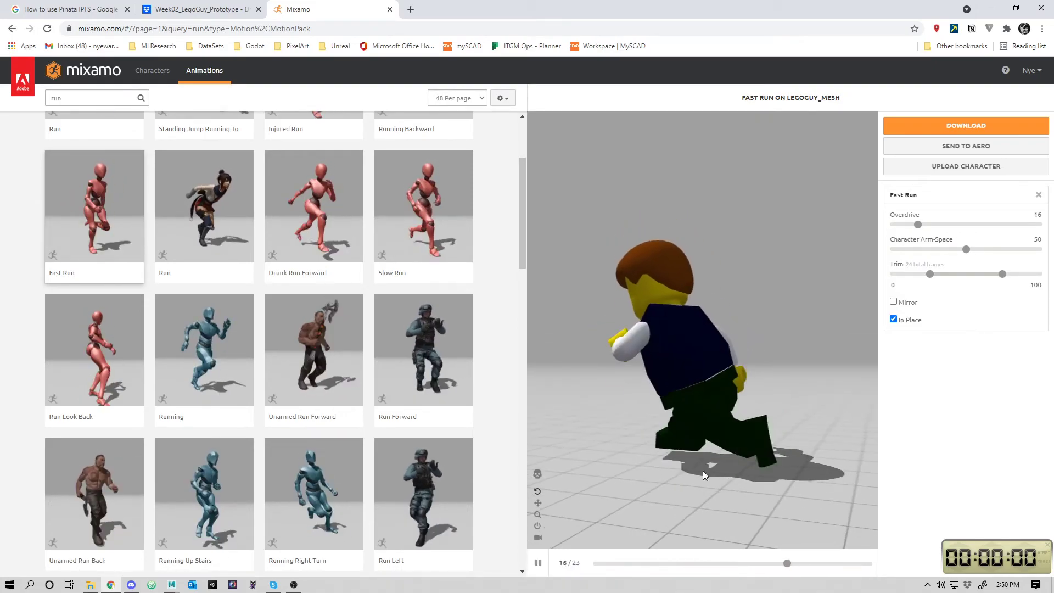
Step: Replace the motion with the red figure's Running animation, set it to In Place, and inspect it from several angles
left_click_drag(522, 219, 523, 285)
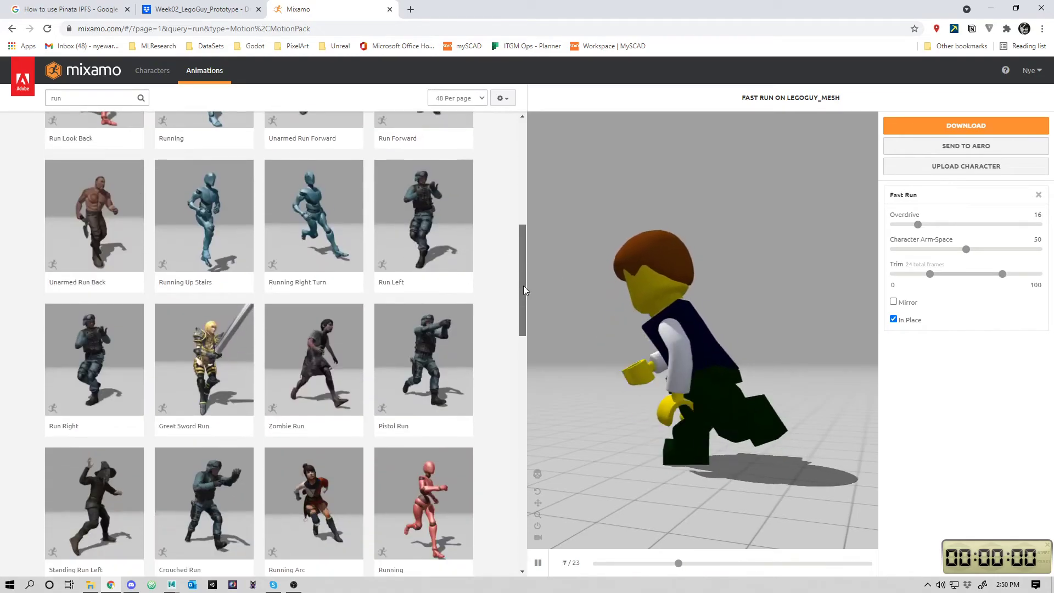
scroll(522, 317, "down", 4)
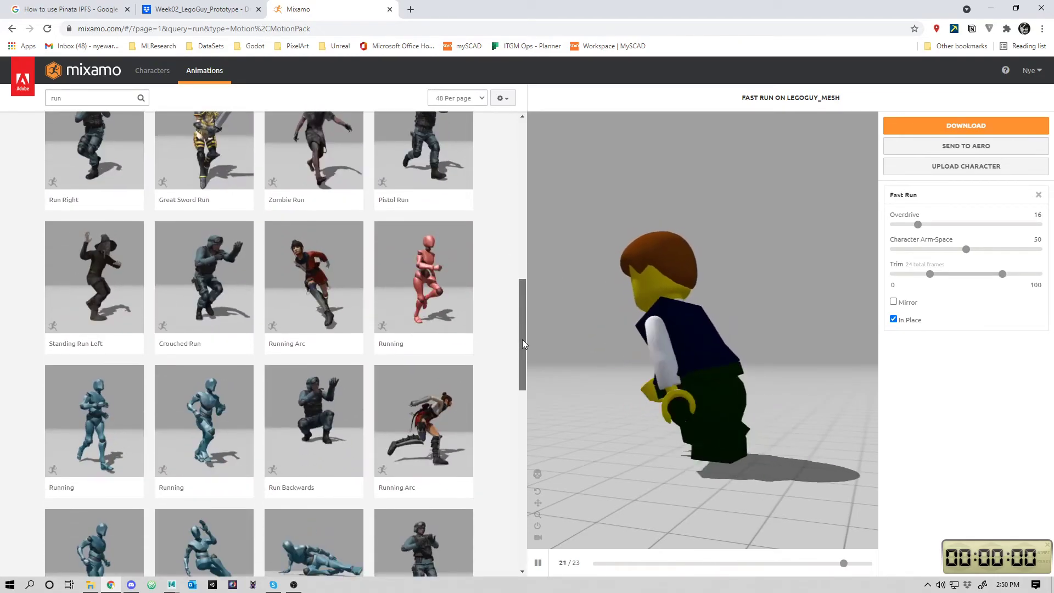
left_click(423, 275)
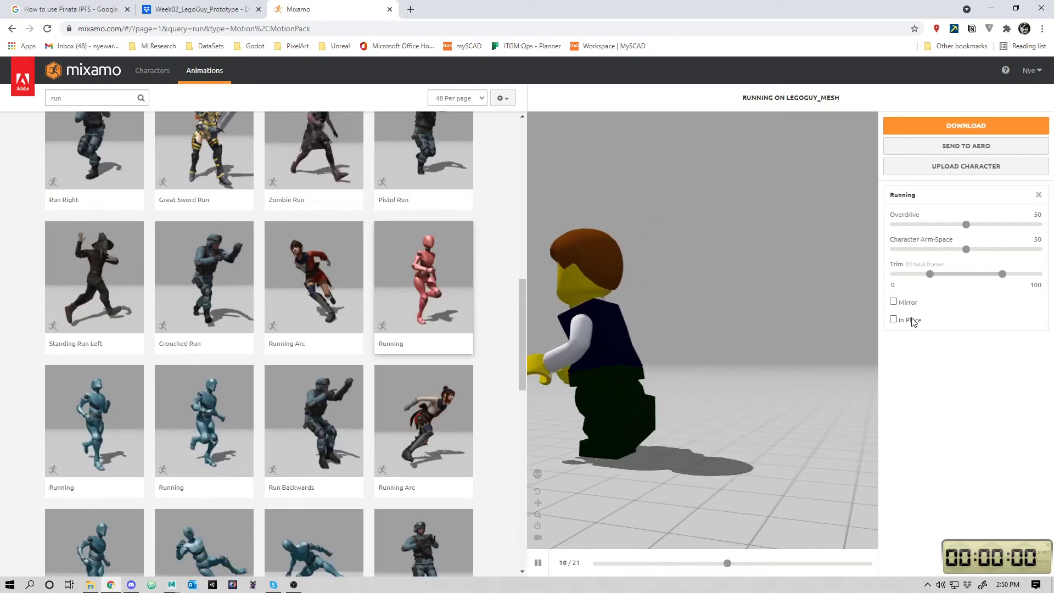
left_click(906, 320)
left_click_drag(700, 379, 483, 401)
left_click_drag(564, 404, 717, 281)
left_click_drag(798, 339, 746, 367)
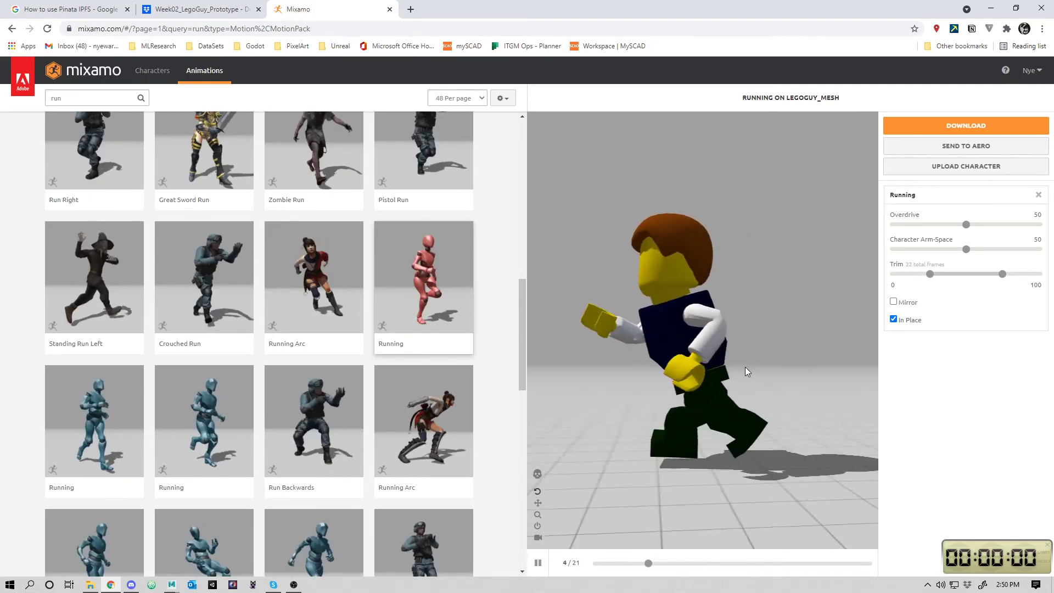